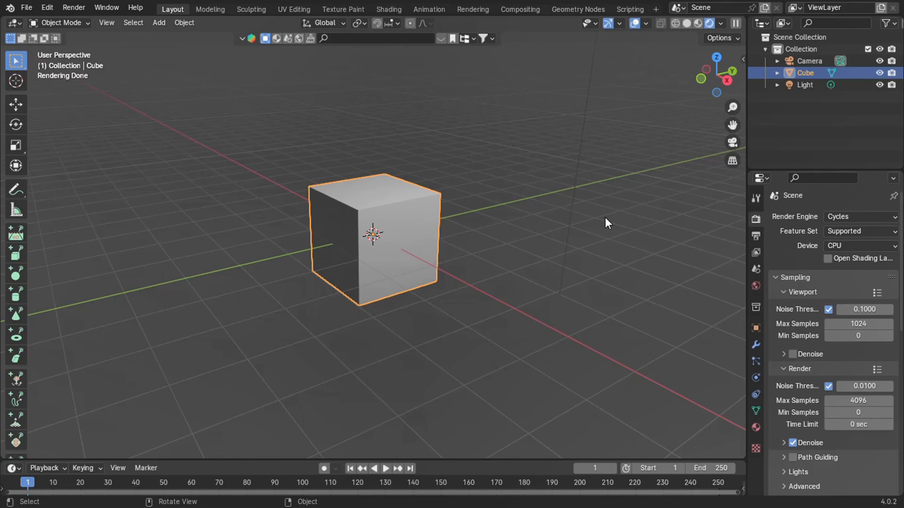
Search the BlenderKit HDR library for desert and download the Desert HDR optimised 12K environment at original resolution.
{"action": "left_click", "coordinate": [297, 39]}
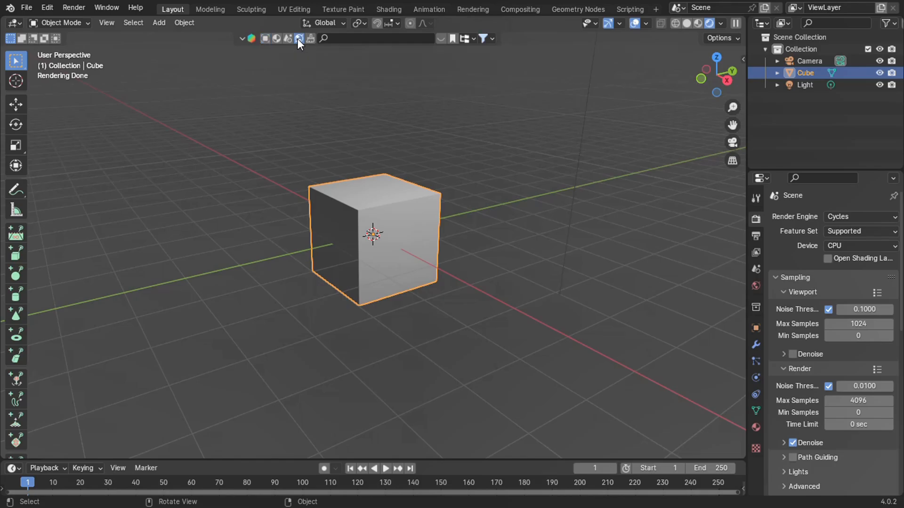
{"action": "left_click", "coordinate": [367, 40]}
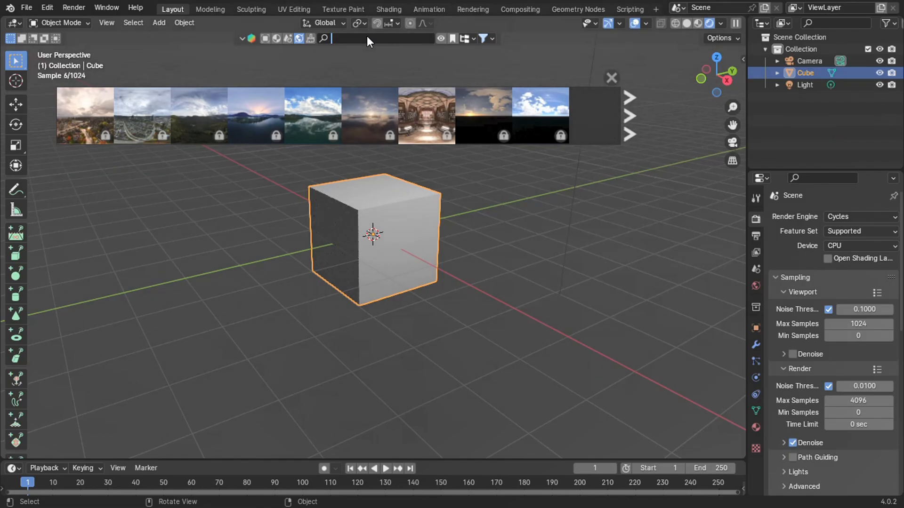
{"action": "type", "text": "desert"}
{"action": "key", "text": "Return"}
{"action": "left_click", "coordinate": [485, 113]}
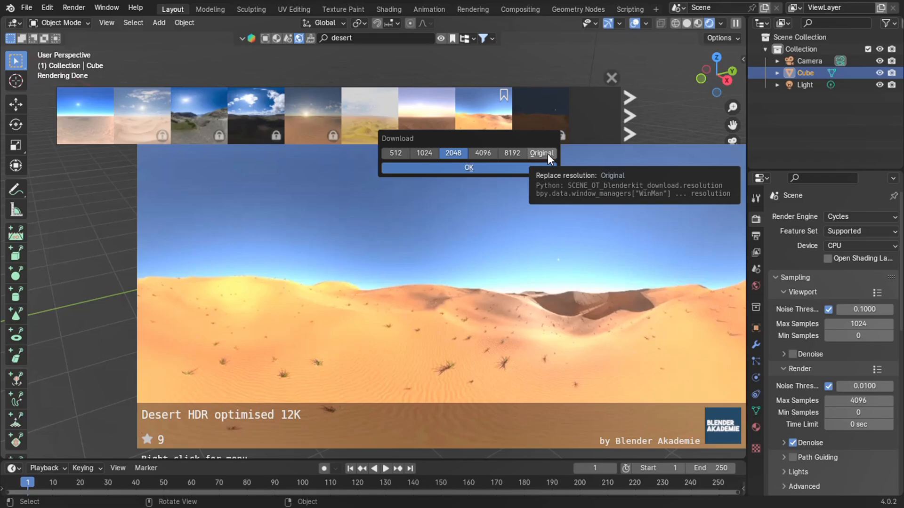
{"action": "left_click", "coordinate": [548, 154]}
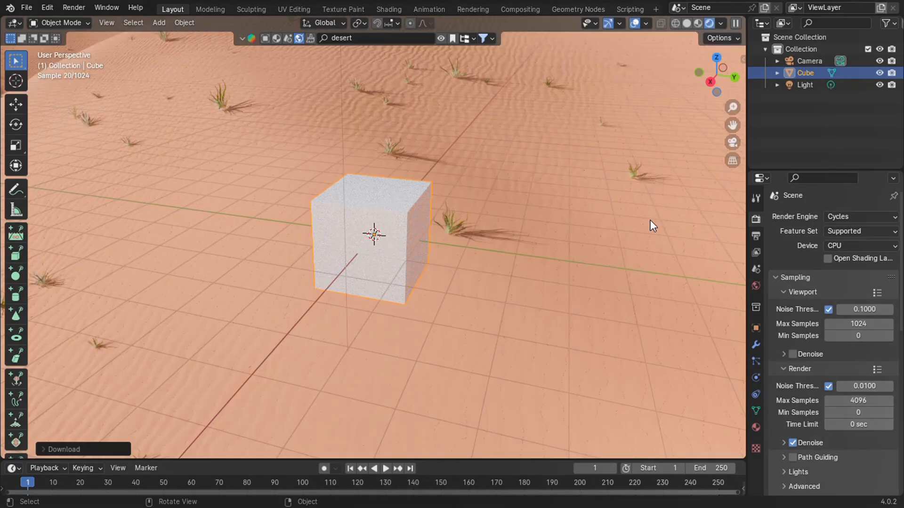
Bevel all edges of the cube with a width of 5 percent and 5 segments.
{"action": "scroll", "coordinate": [650, 219], "scroll_direction": "down", "scroll_amount": 2}
{"action": "middle_click_drag", "start_coordinate": [650, 220], "coordinate": [594, 233]}
{"action": "middle_click_drag", "start_coordinate": [650, 219], "coordinate": [443, 210]}
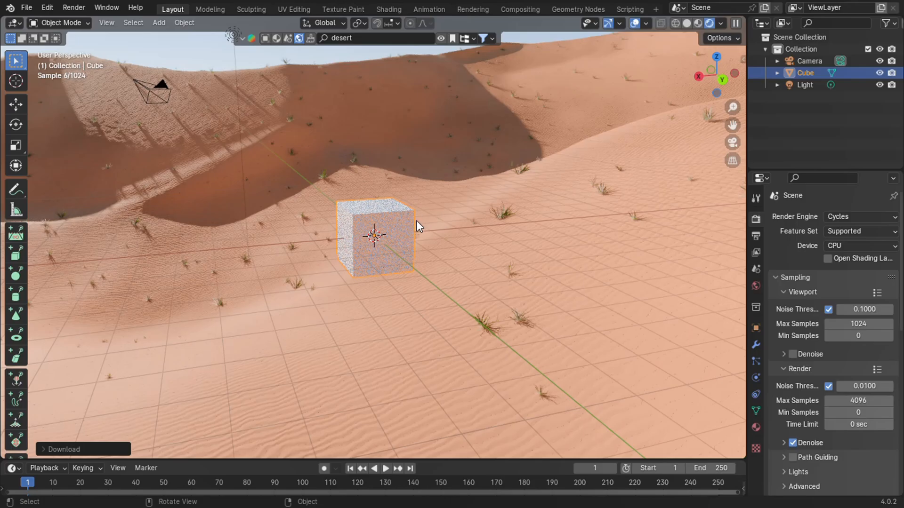
{"action": "scroll", "coordinate": [416, 221], "scroll_direction": "up", "scroll_amount": 4}
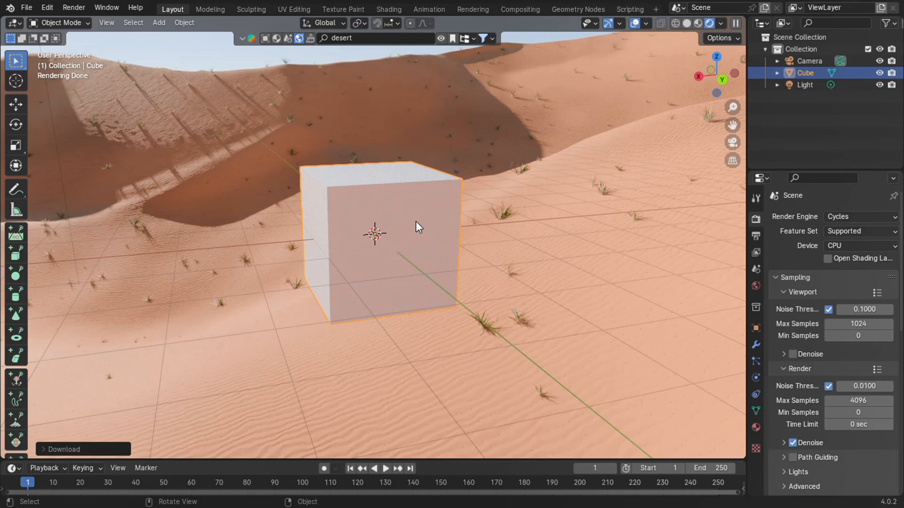
{"action": "key", "text": "Tab"}
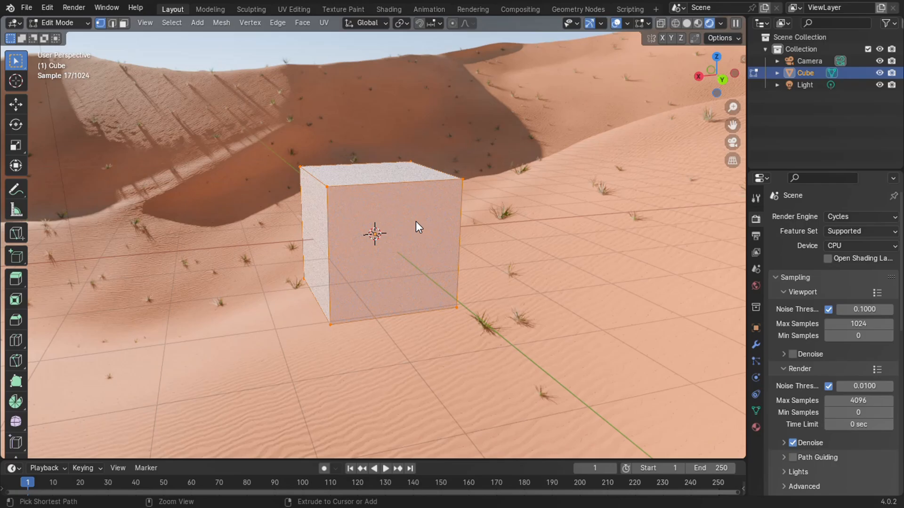
{"action": "key", "text": "ctrl+b"}
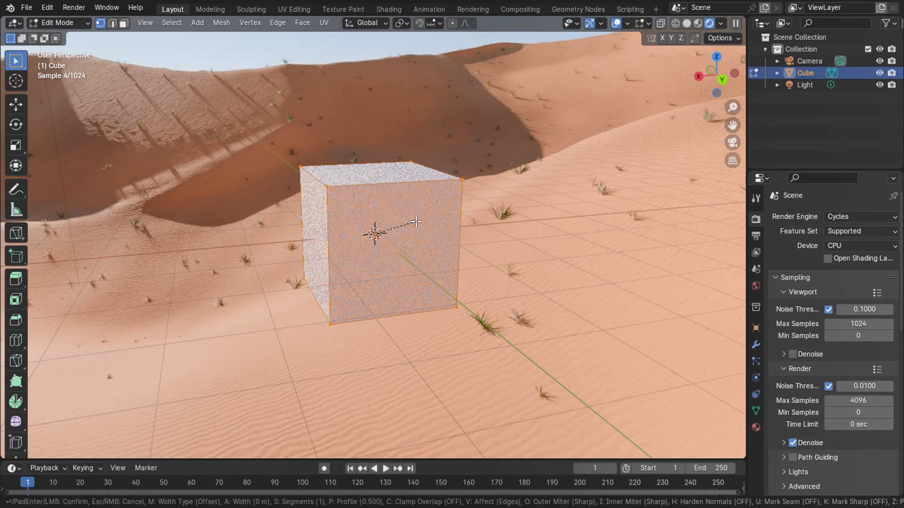
{"action": "left_click", "coordinate": [160, 272]}
{"action": "type", "text": "5"}
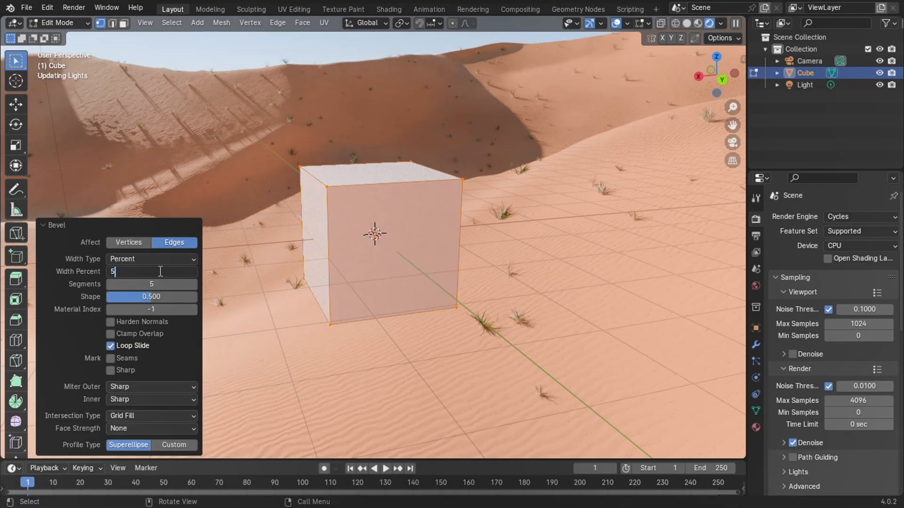
{"action": "key", "text": "Return"}
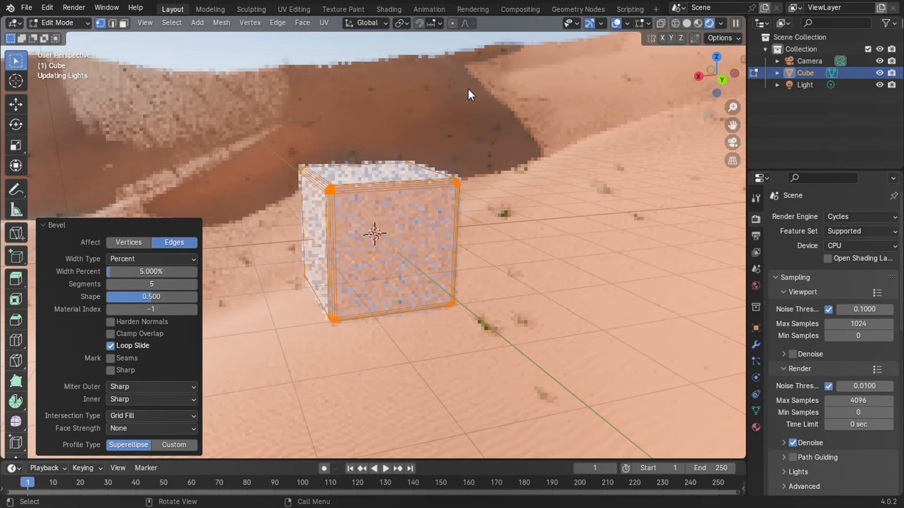
Return to Object Mode and apply smooth shading to the beveled cube.
{"action": "key", "text": "Tab"}
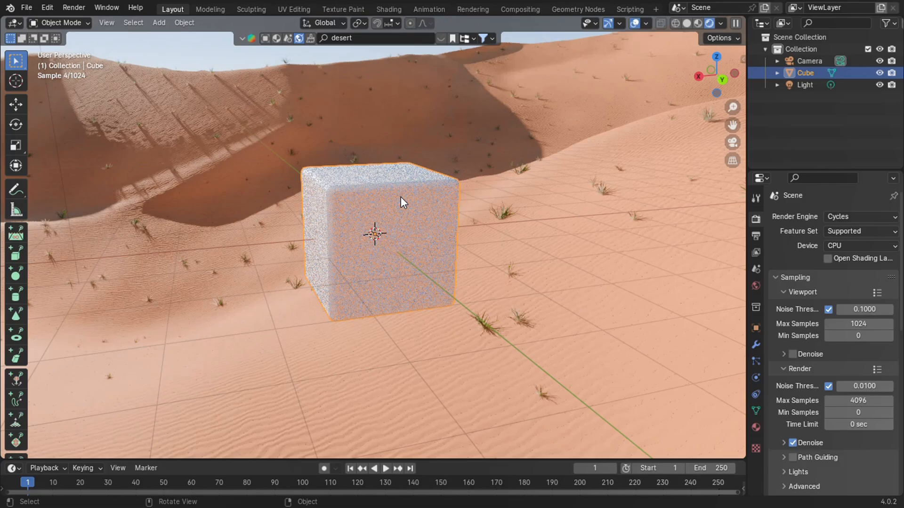
{"action": "right_click", "coordinate": [401, 198]}
{"action": "left_click", "coordinate": [425, 206]}
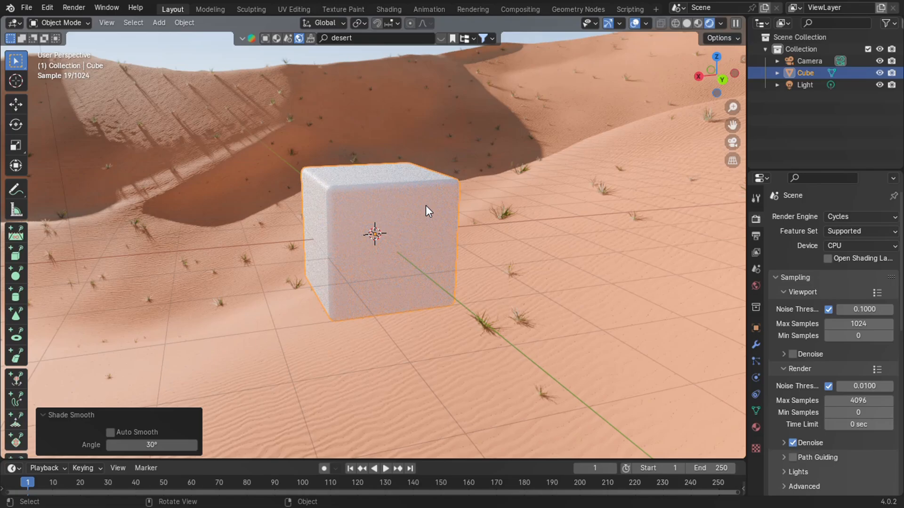
Change the cube material's surface shader to Glass BSDF and set its roughness to 0.
{"action": "left_click", "coordinate": [756, 427]}
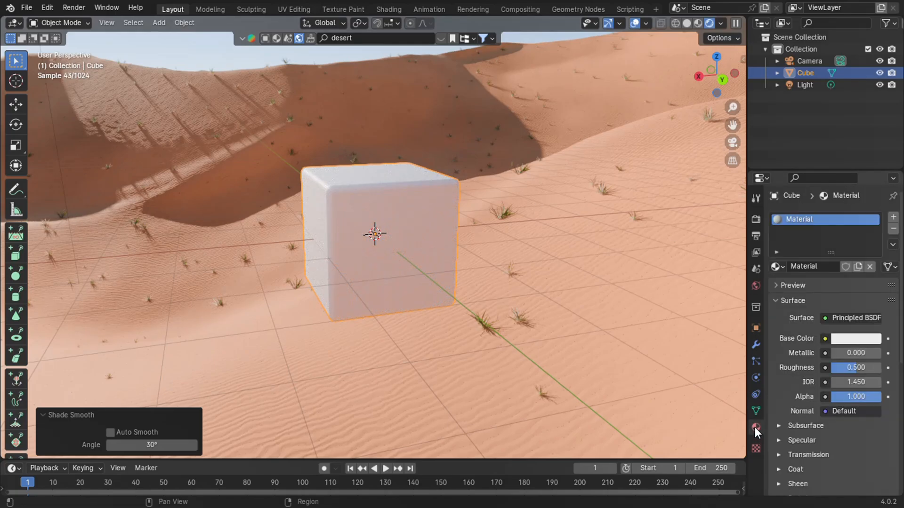
{"action": "left_click", "coordinate": [858, 318]}
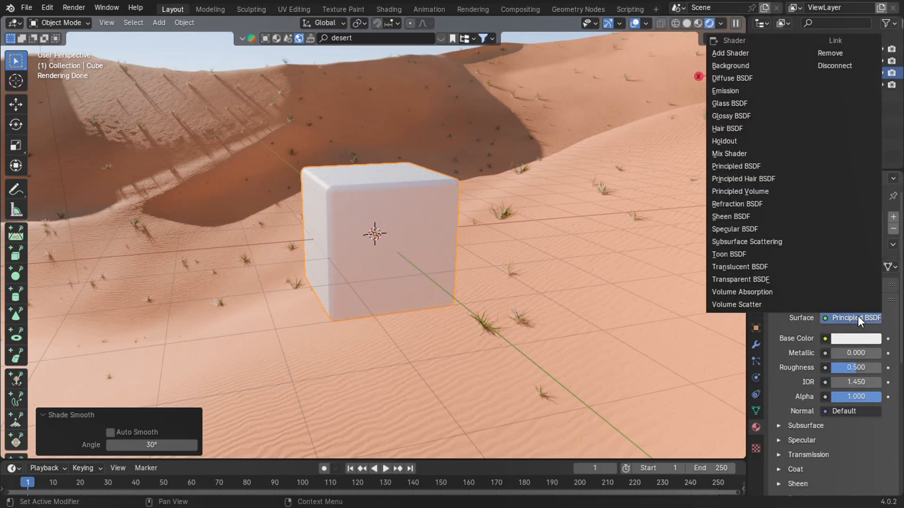
{"action": "left_click", "coordinate": [744, 104]}
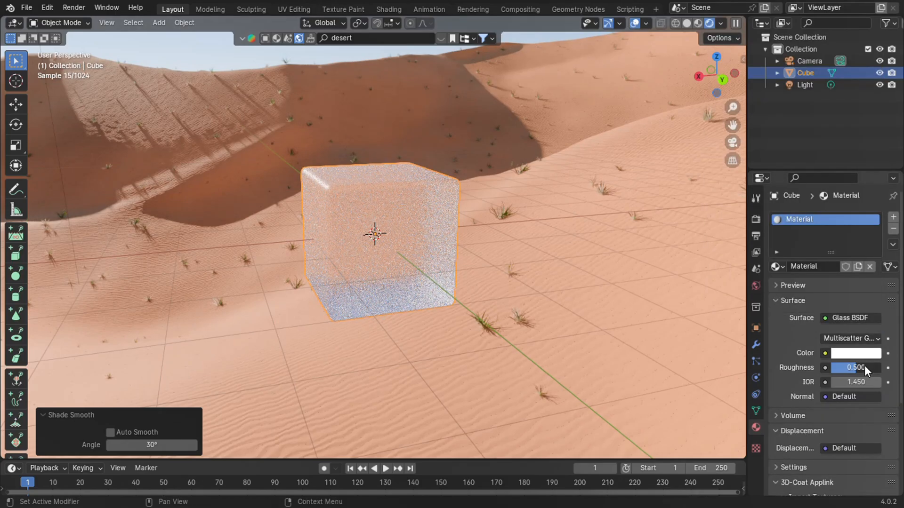
{"action": "left_click_drag", "start_coordinate": [864, 365], "coordinate": [82, 365]}
{"action": "scroll", "coordinate": [833, 366], "scroll_direction": "down", "scroll_amount": 5}
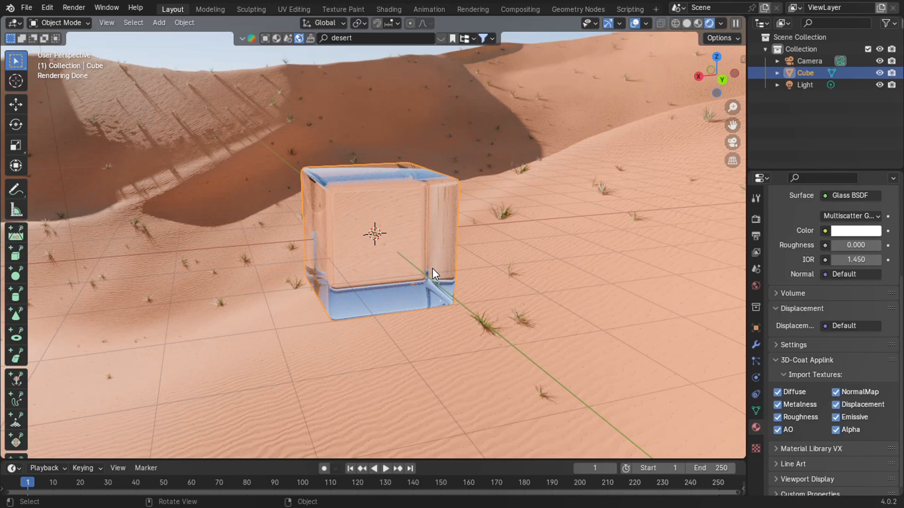
Flatten the cube into a thin glass pane by setting its Y scale to 0.05.
{"action": "middle_click_drag", "start_coordinate": [433, 269], "coordinate": [475, 277]}
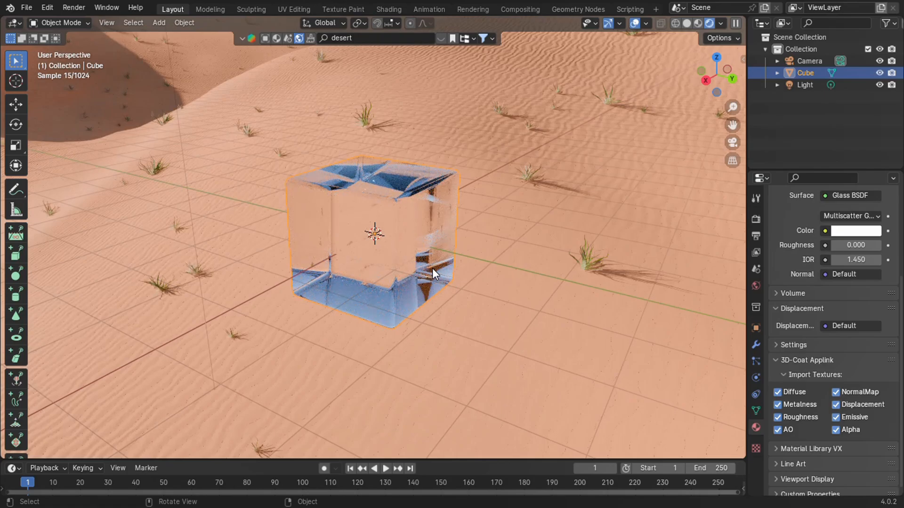
{"action": "key", "text": "s"}
{"action": "key", "text": "y"}
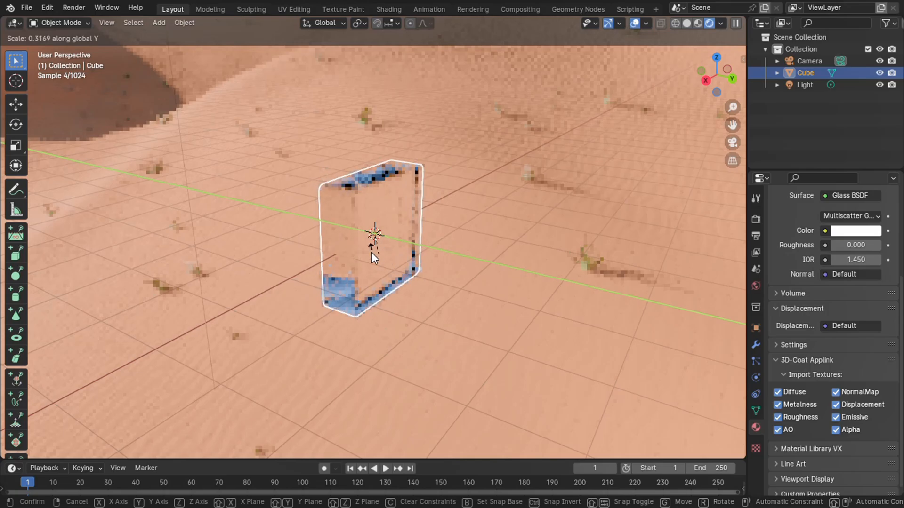
{"action": "left_click", "coordinate": [353, 251]}
{"action": "left_click", "coordinate": [758, 335]}
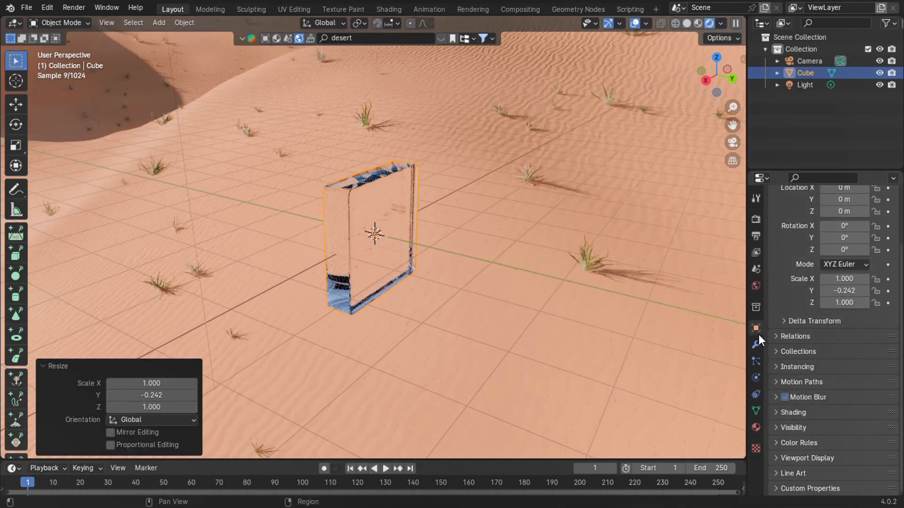
{"action": "left_click", "coordinate": [851, 290]}
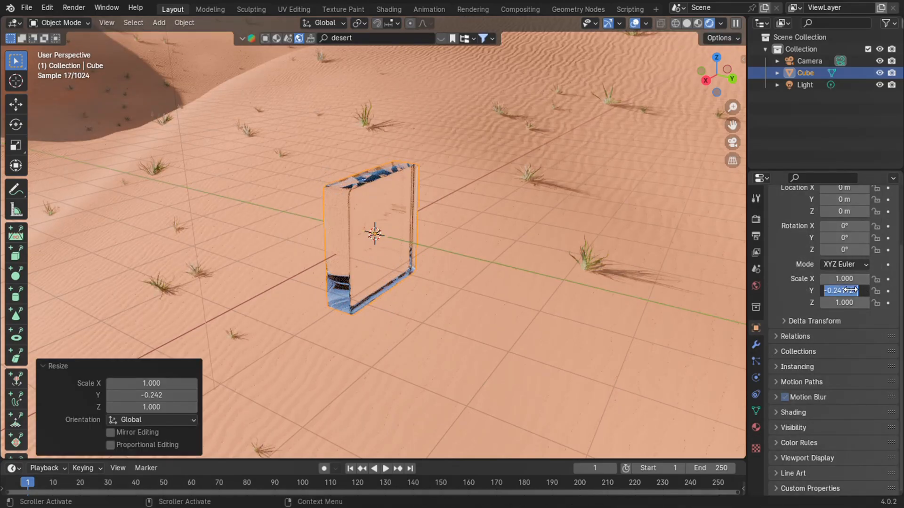
{"action": "type", "text": "0.05"}
{"action": "key", "text": "Return"}
{"action": "mouse_move", "coordinate": [544, 280]}
{"action": "middle_mouse_down"}
{"action": "mouse_move", "coordinate": [532, 291]}
{"action": "mouse_move", "coordinate": [546, 283]}
{"action": "mouse_move", "coordinate": [502, 286]}
{"action": "mouse_move", "coordinate": [556, 266]}
{"action": "mouse_move", "coordinate": [534, 286]}
{"action": "mouse_move", "coordinate": [561, 273]}
{"action": "mouse_move", "coordinate": [537, 271]}
{"action": "middle_mouse_up"}
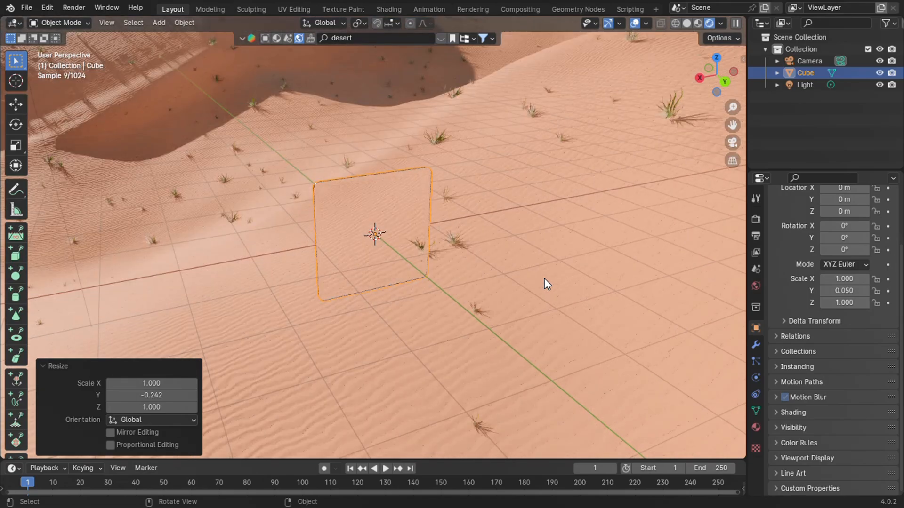
{"action": "middle_click_drag", "start_coordinate": [545, 278], "coordinate": [535, 257]}
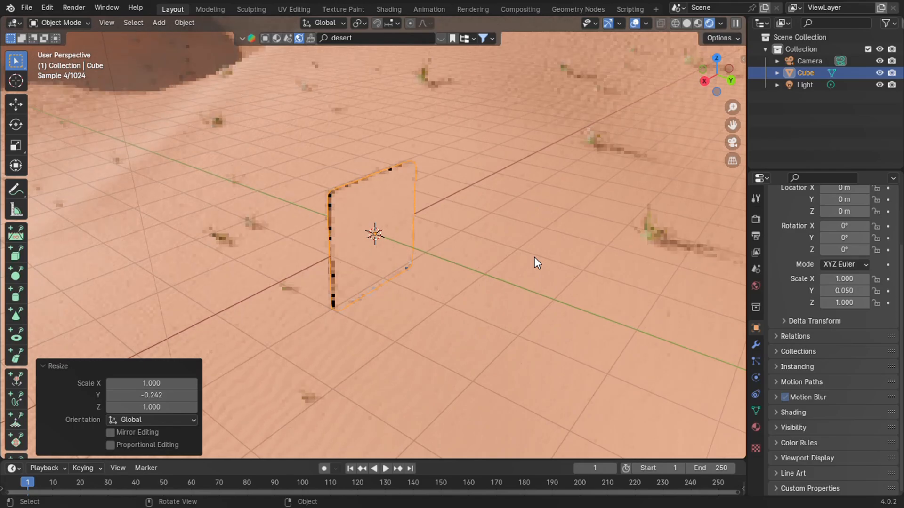
{"action": "left_click", "coordinate": [118, 367]}
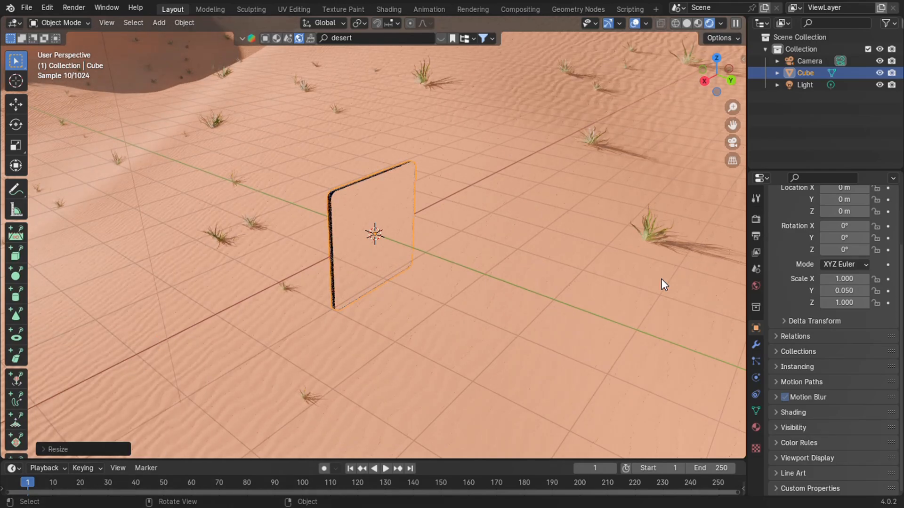
Add a Monkey mesh scaled to 0.5 at Y 2 m behind the pane, and scale the pane up by 2.
{"action": "key", "text": "shift+a"}
{"action": "left_click", "coordinate": [619, 59]}
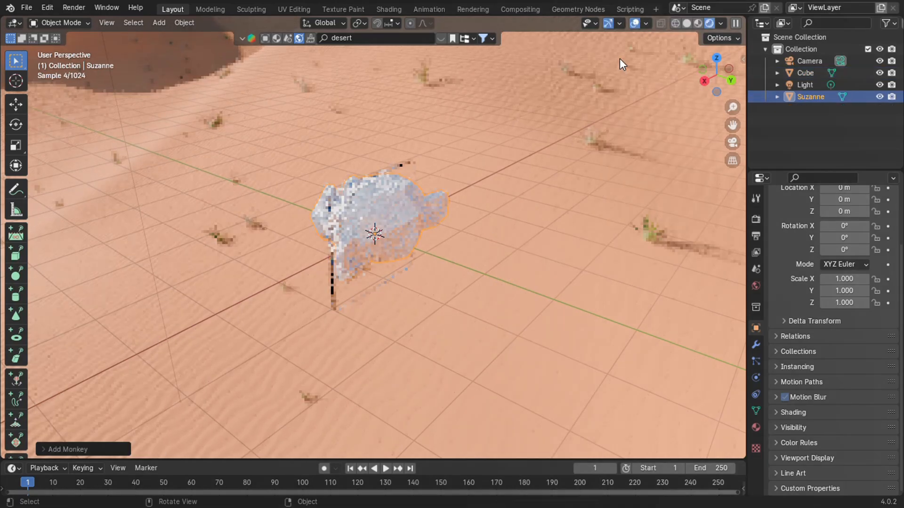
{"action": "key", "text": "s"}
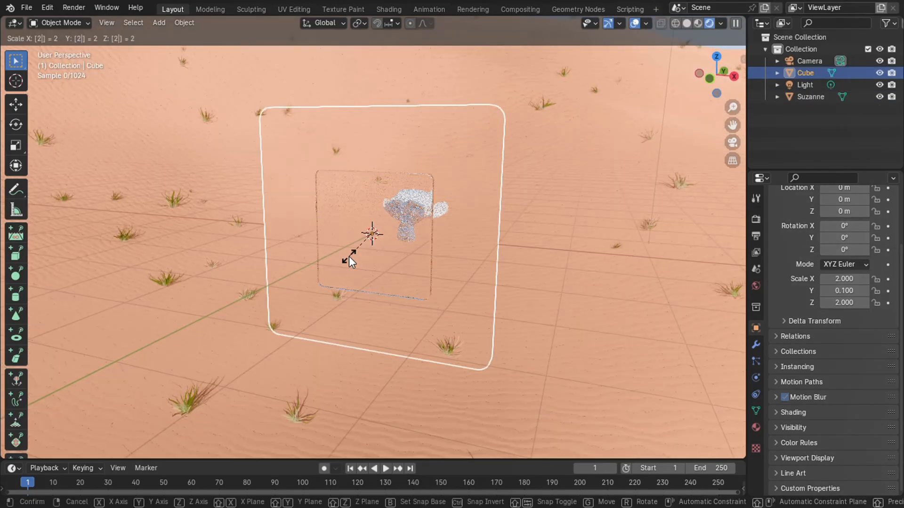
{"action": "left_click", "coordinate": [512, 237]}
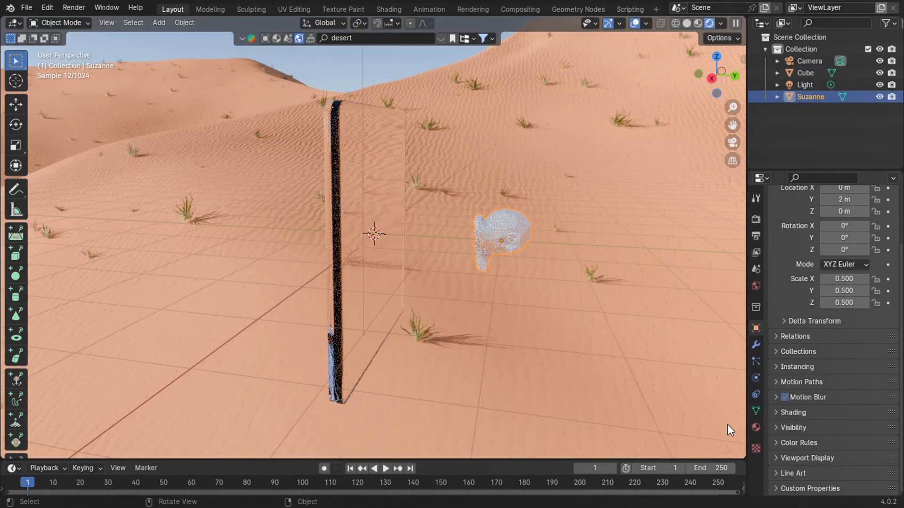
Give the monkey a new Principled BSDF material with a 2D Voronoi Texture as its base color.
{"action": "left_click", "coordinate": [757, 427]}
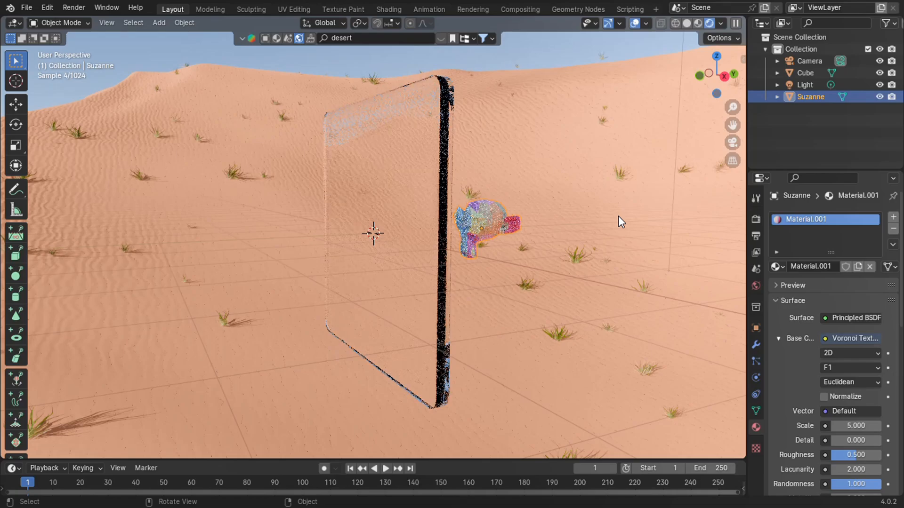
{"action": "middle_click_drag", "start_coordinate": [618, 215], "coordinate": [660, 228]}
{"action": "scroll", "coordinate": [618, 215], "scroll_direction": "down", "scroll_amount": 1}
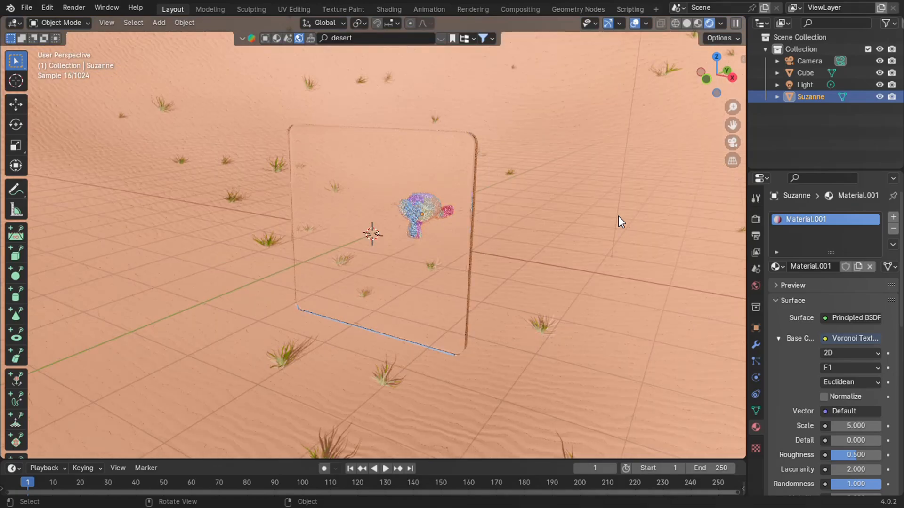
{"action": "middle_click_drag", "start_coordinate": [618, 216], "coordinate": [618, 216]}
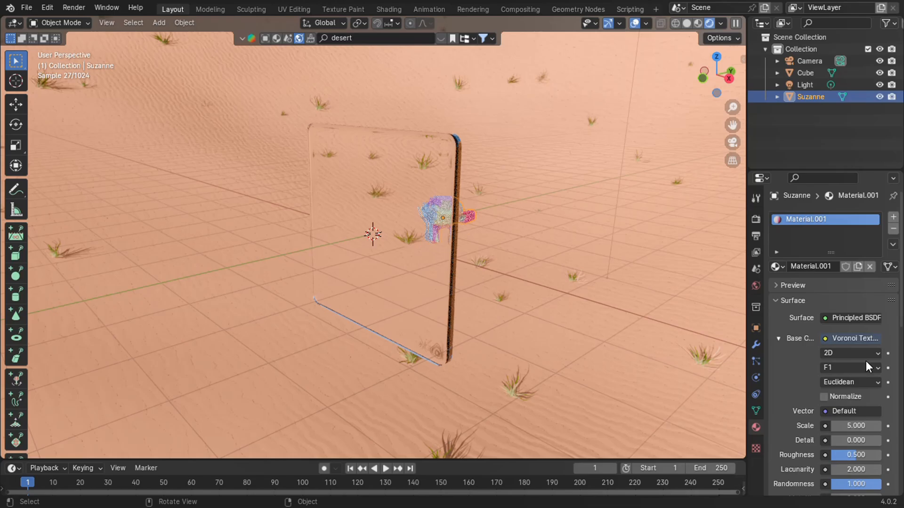
Assign the pane's existing glass material to the monkey and rename that material Glass.
{"action": "left_click", "coordinate": [779, 266]}
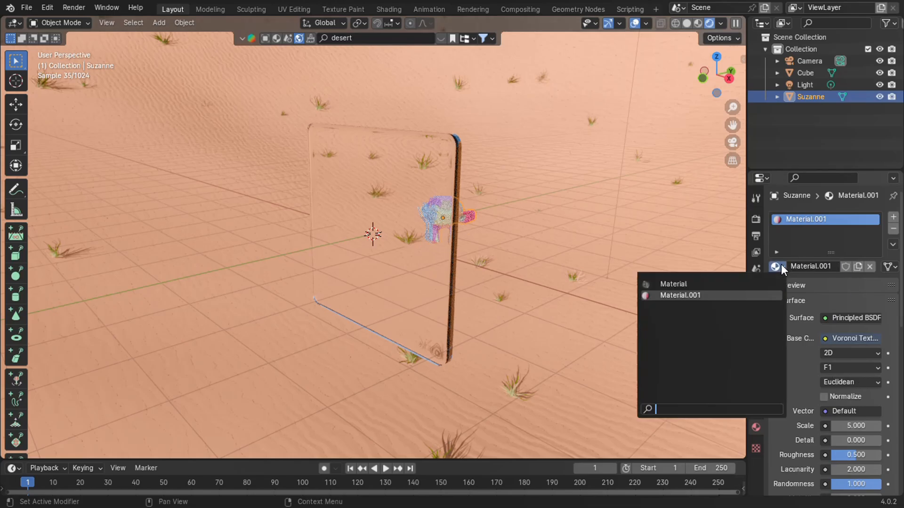
{"action": "left_click", "coordinate": [678, 285]}
{"action": "middle_click_drag", "start_coordinate": [588, 258], "coordinate": [721, 217]}
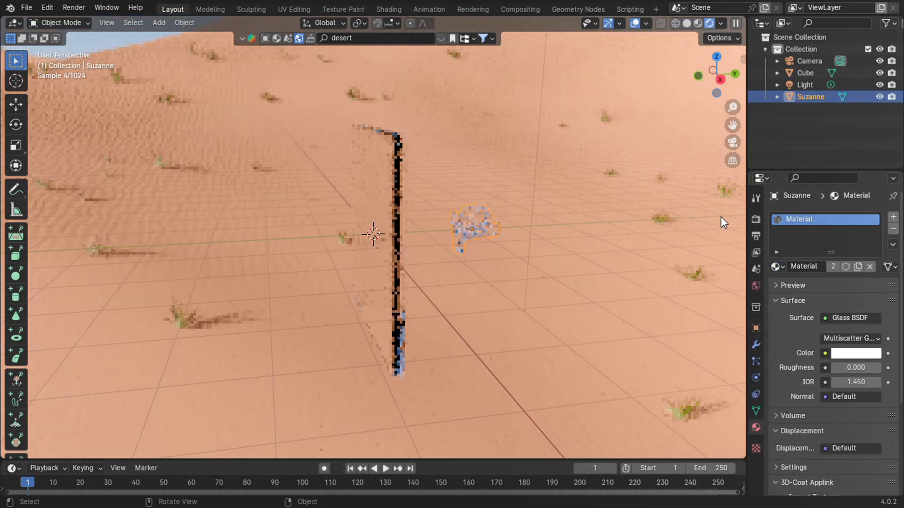
{"action": "double_click", "coordinate": [812, 220]}
{"action": "type", "text": "Glass"}
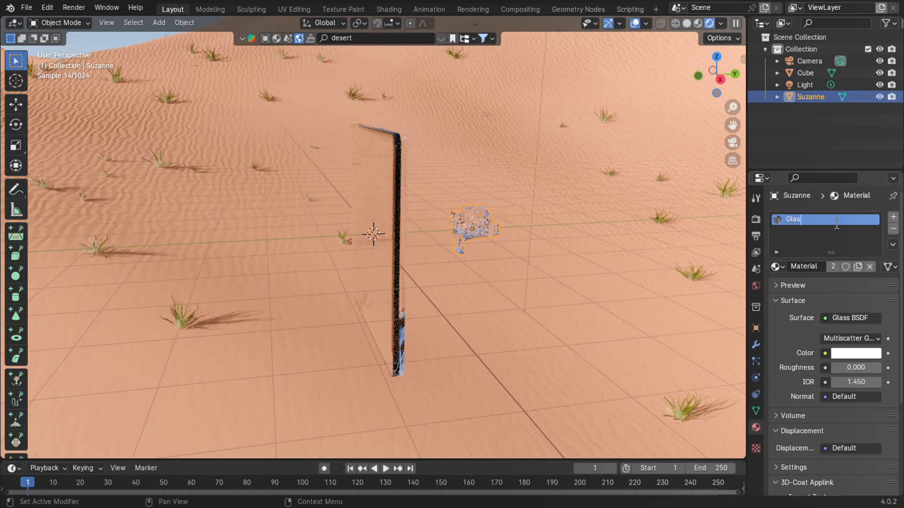
{"action": "key", "text": "Return"}
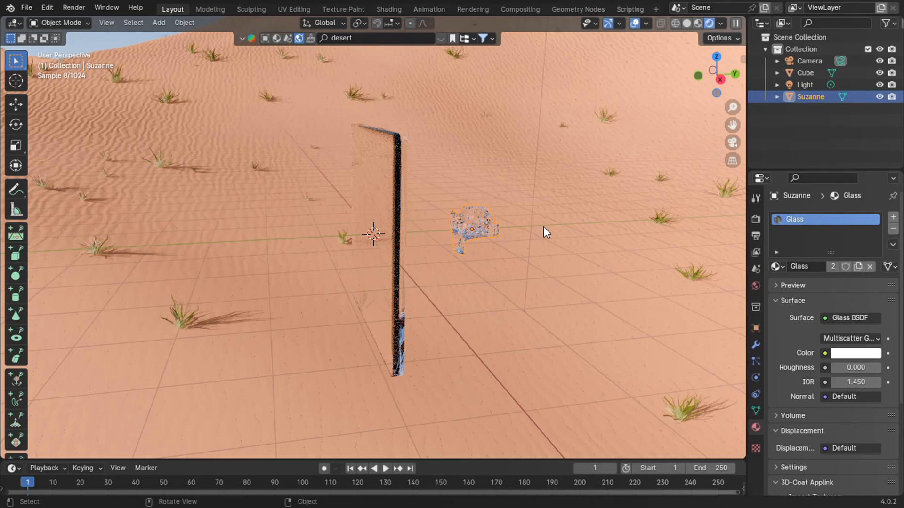
Render an image of the glass pane and monkey in the desert scene.
{"action": "scroll", "coordinate": [542, 227], "scroll_direction": "up", "scroll_amount": 2}
{"action": "scroll", "coordinate": [543, 226], "scroll_direction": "down", "scroll_amount": 2}
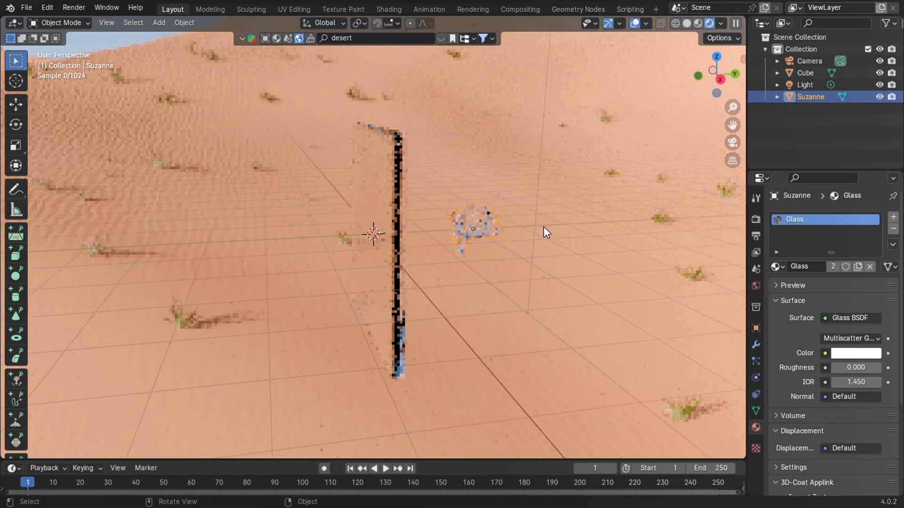
{"action": "middle_click_drag", "start_coordinate": [543, 227], "coordinate": [536, 217]}
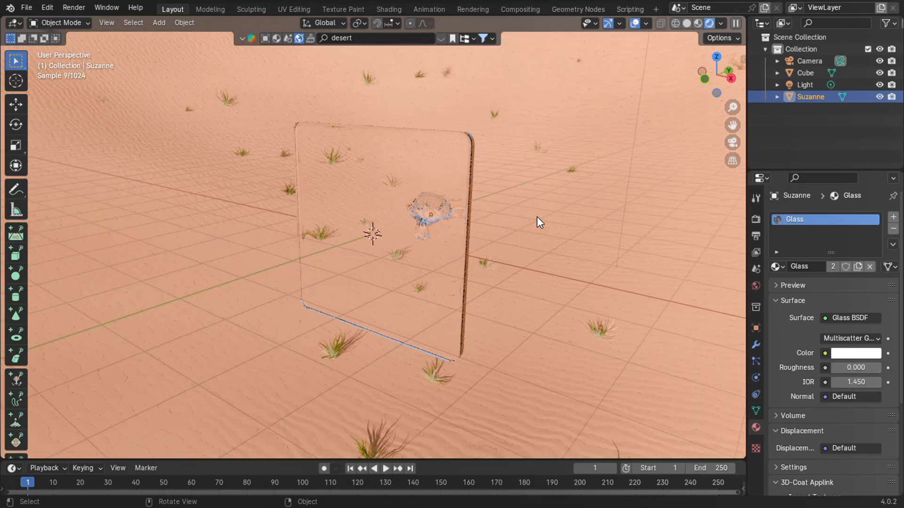
{"action": "key", "text": "F12"}
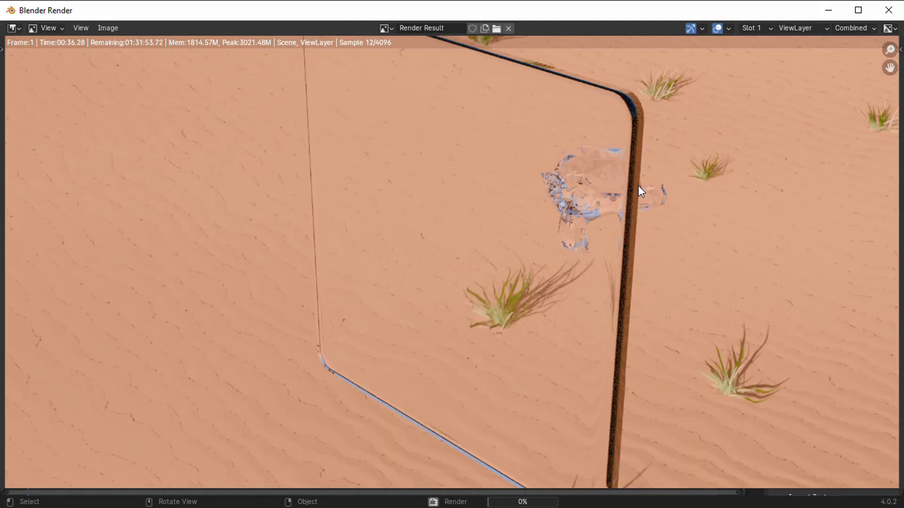
Close the render, switch the monkey back to the Voronoi-textured Material.001, and return to the camera view.
{"action": "key", "text": "Escape"}
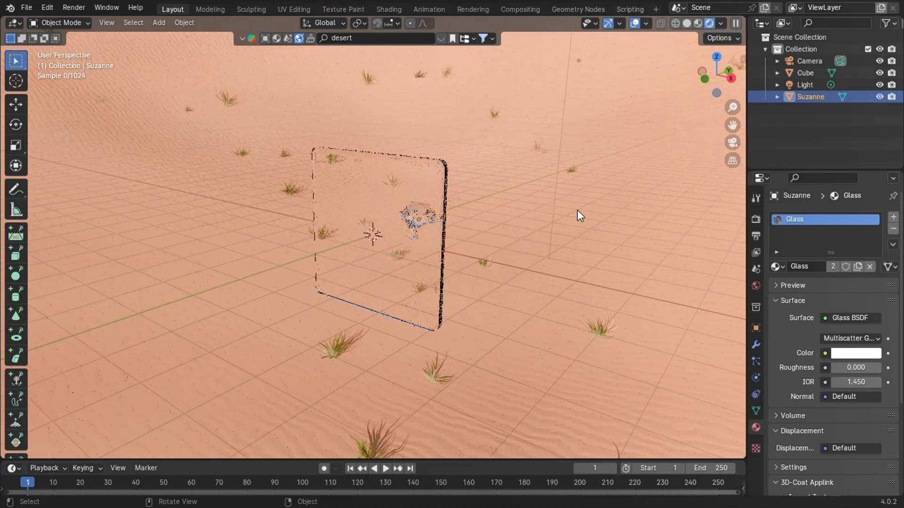
{"action": "key", "text": "KP_0"}
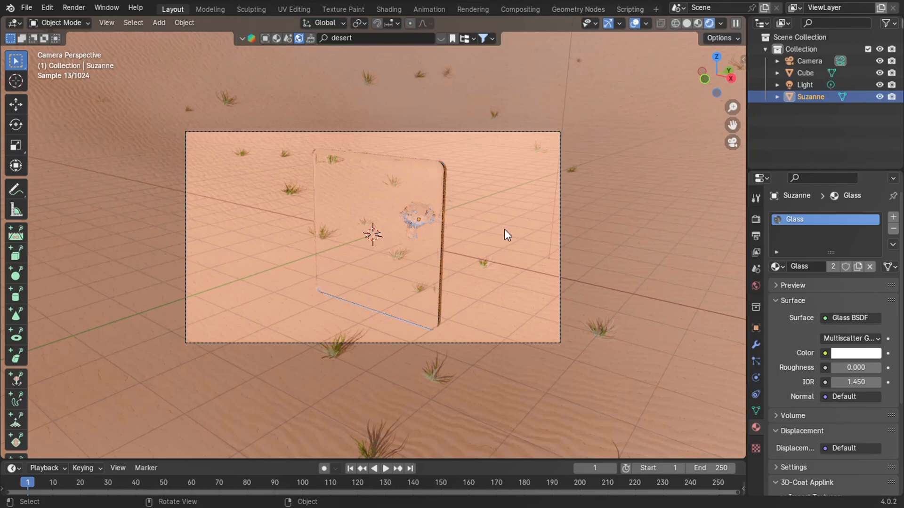
{"action": "middle_click_drag", "start_coordinate": [501, 230], "coordinate": [458, 255]}
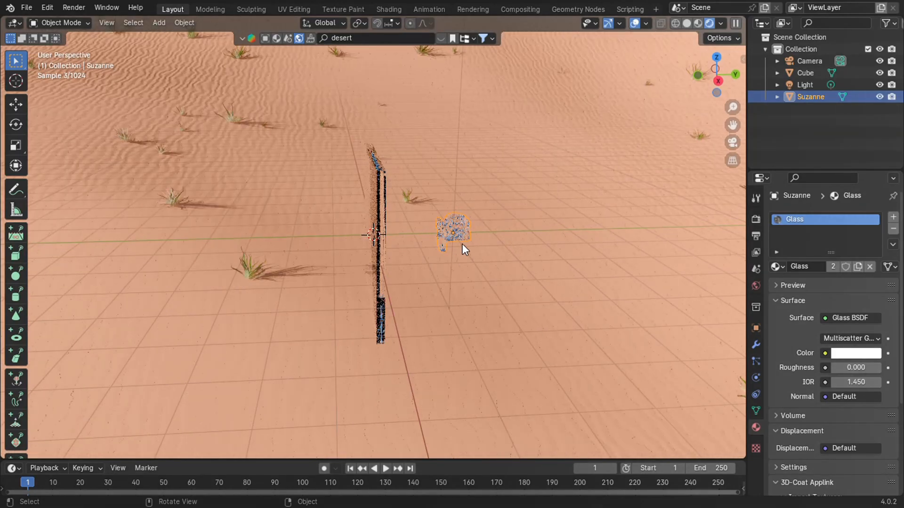
{"action": "left_click", "coordinate": [777, 267]}
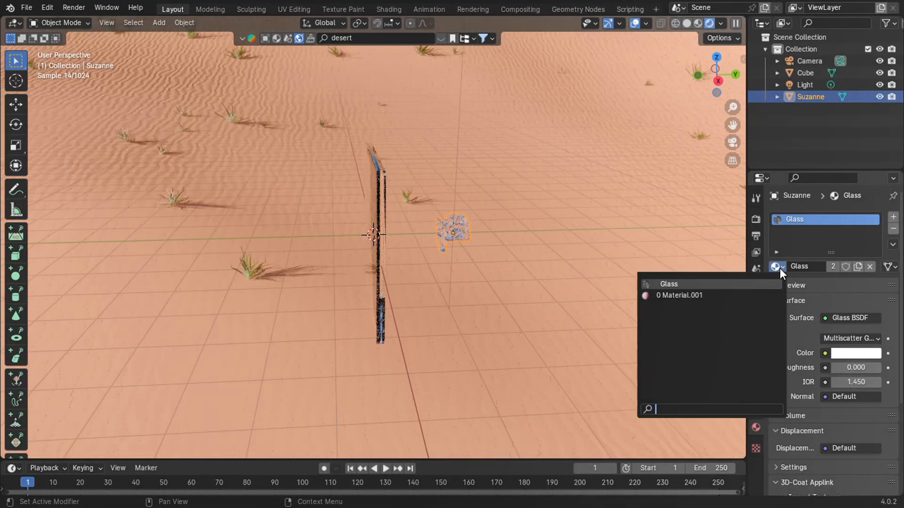
{"action": "left_click", "coordinate": [690, 295]}
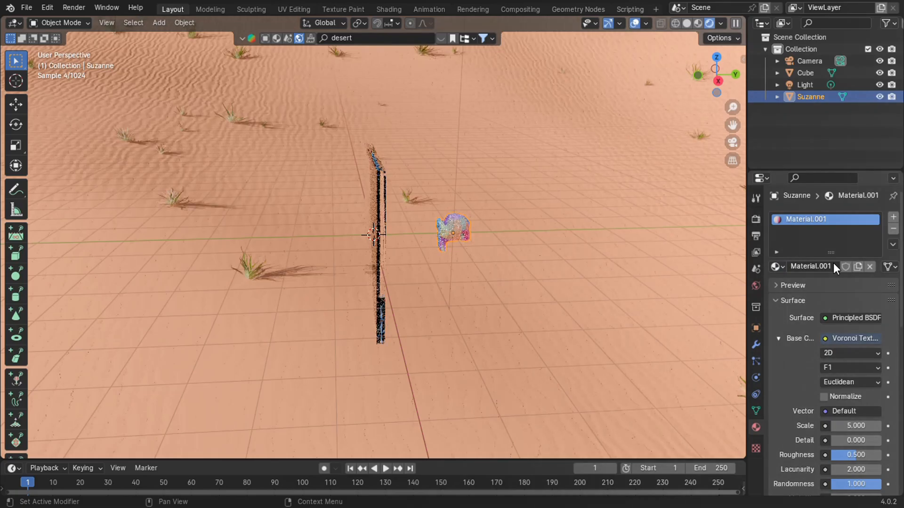
{"action": "key", "text": "KP_0"}
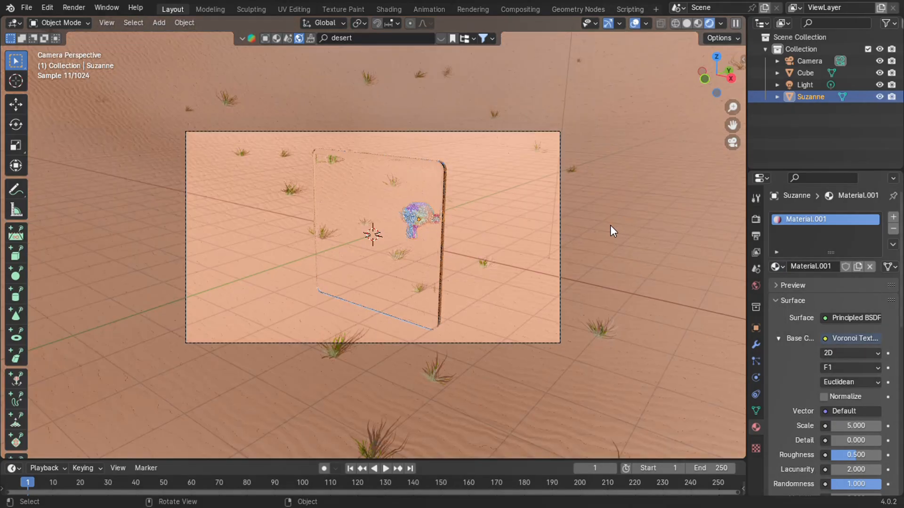
Set the Cycles render noise threshold to 0.1.
{"action": "left_click", "coordinate": [756, 219]}
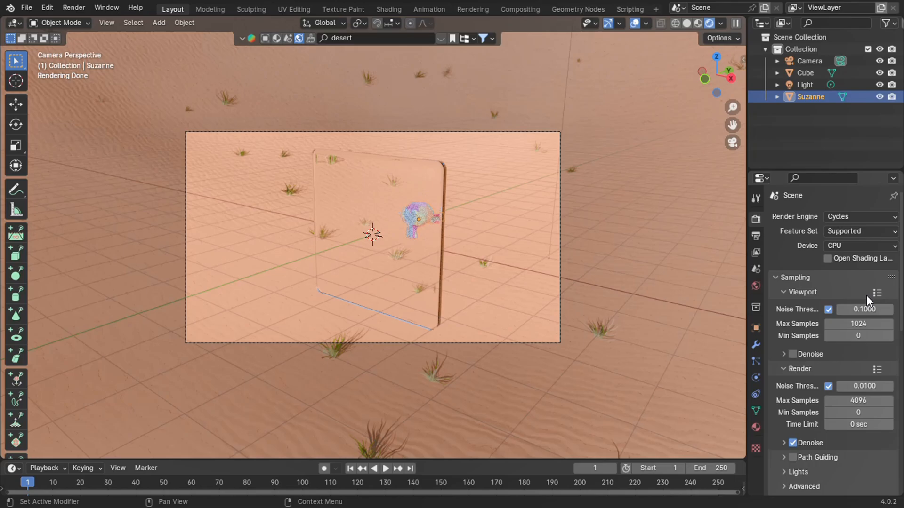
{"action": "scroll", "coordinate": [867, 296], "scroll_direction": "down", "scroll_amount": 4}
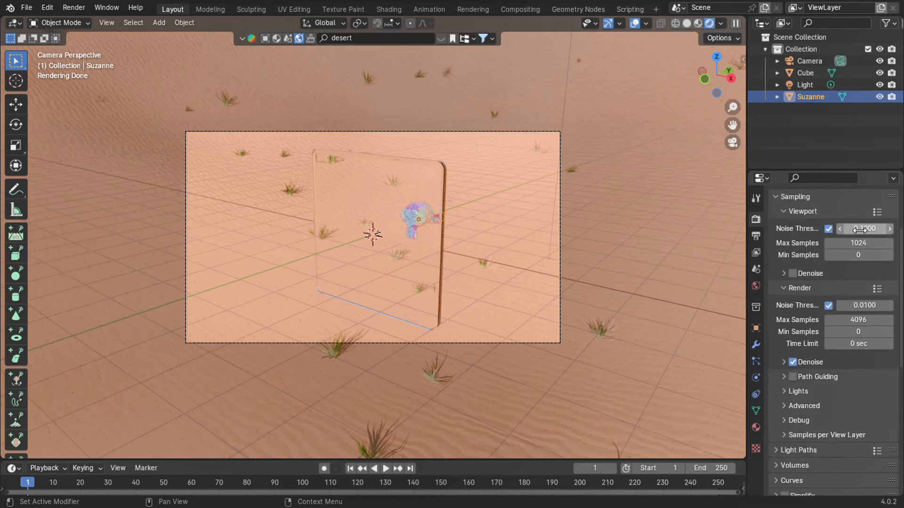
{"action": "left_click", "coordinate": [882, 228]}
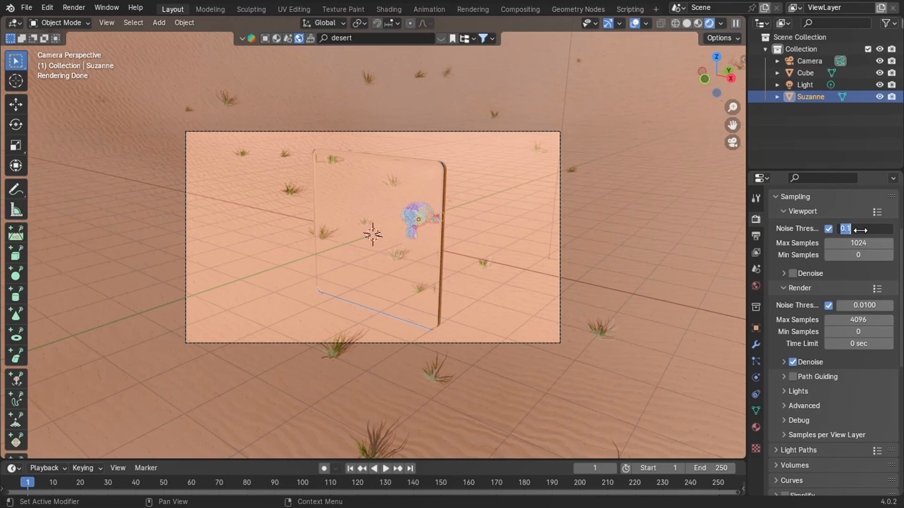
{"action": "double_click", "coordinate": [852, 305]}
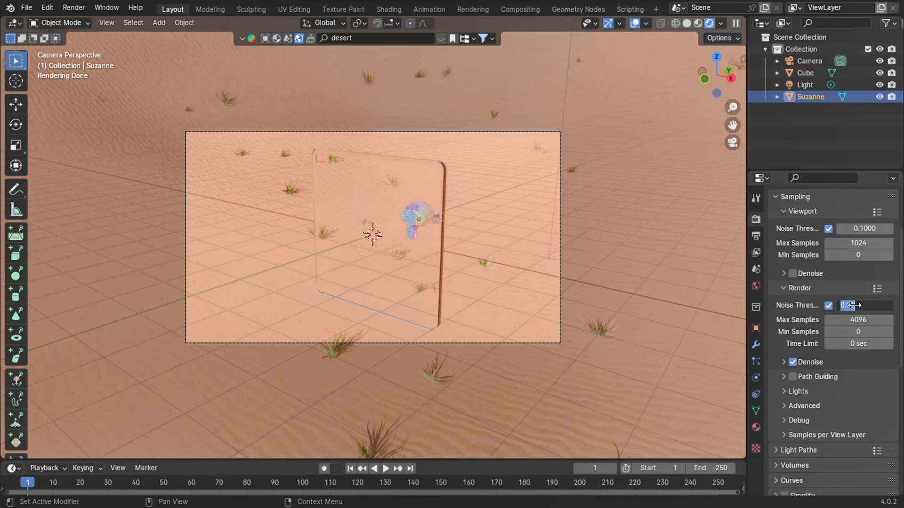
{"action": "type", "text": "0.1"}
{"action": "key", "text": "Return"}
Set the render max samples to 50 and turn off render denoising.
{"action": "left_click", "coordinate": [847, 321]}
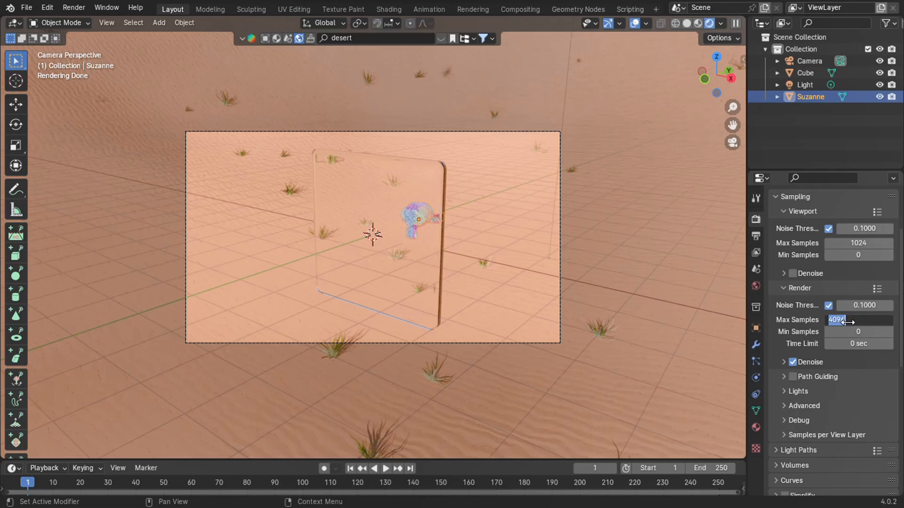
{"action": "type", "text": "50"}
{"action": "key", "text": "Return"}
{"action": "scroll", "coordinate": [812, 334], "scroll_direction": "down", "scroll_amount": 5}
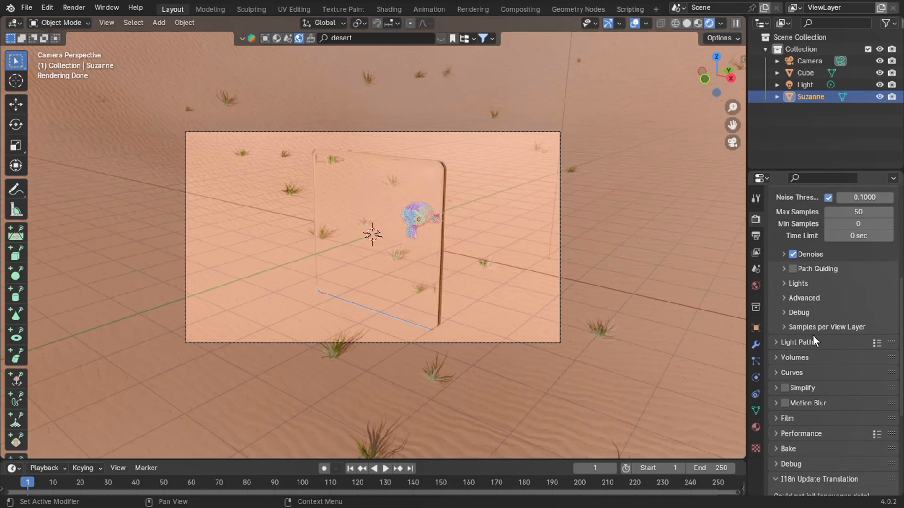
{"action": "scroll", "coordinate": [812, 335], "scroll_direction": "up", "scroll_amount": 1}
{"action": "left_click", "coordinate": [793, 276]}
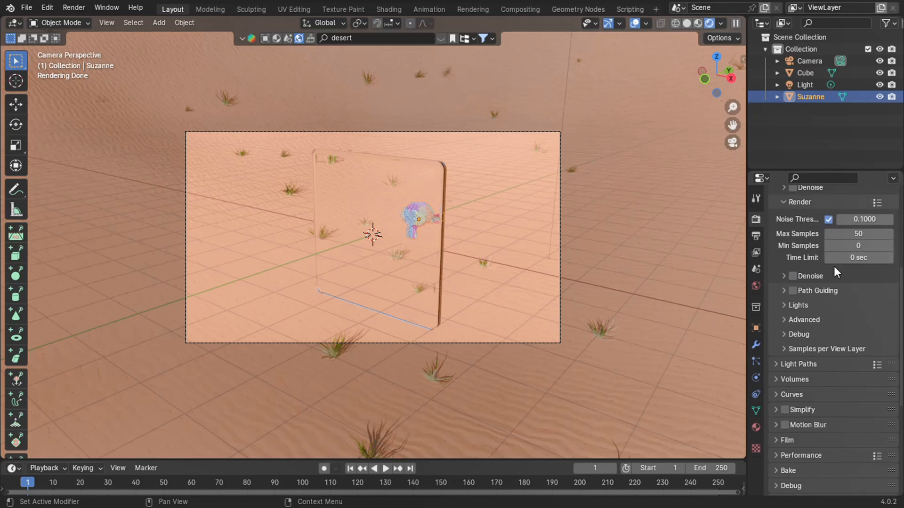
Render the scene with the textured monkey behind the glass pane, and put the render window away.
{"action": "scroll", "coordinate": [834, 266], "scroll_direction": "up", "scroll_amount": 5}
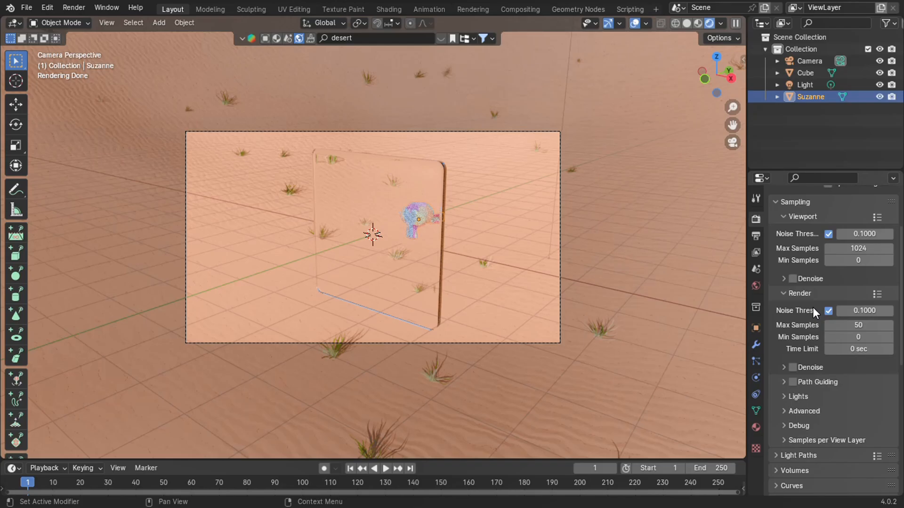
{"action": "key", "text": "F12"}
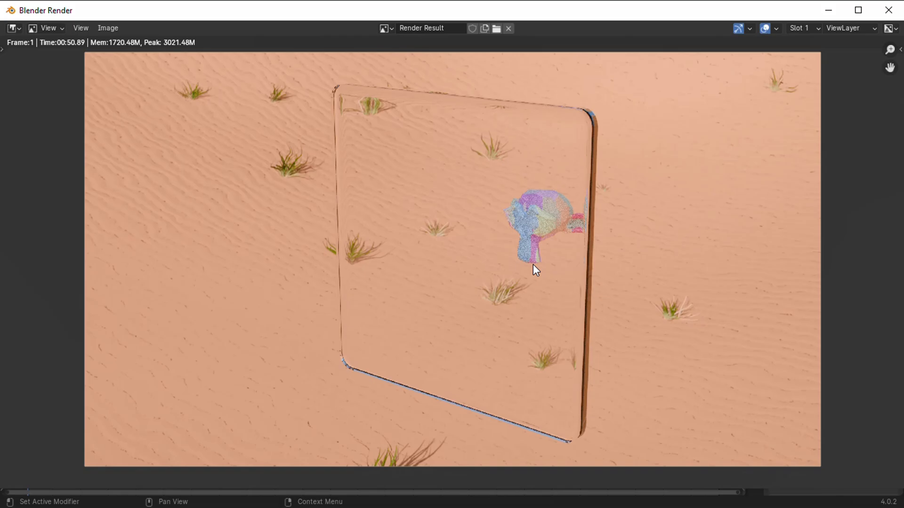
{"action": "left_click", "coordinate": [830, 10]}
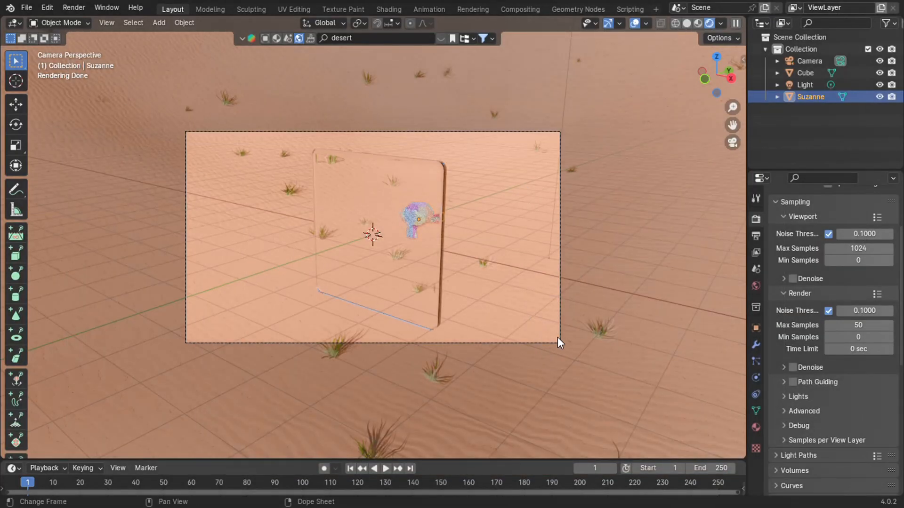
Lay the glass pane flat at Z -2 m, rotated 90° about X, with X and Z scale 5 and Y scale 0.1.
{"action": "left_click", "coordinate": [412, 278]}
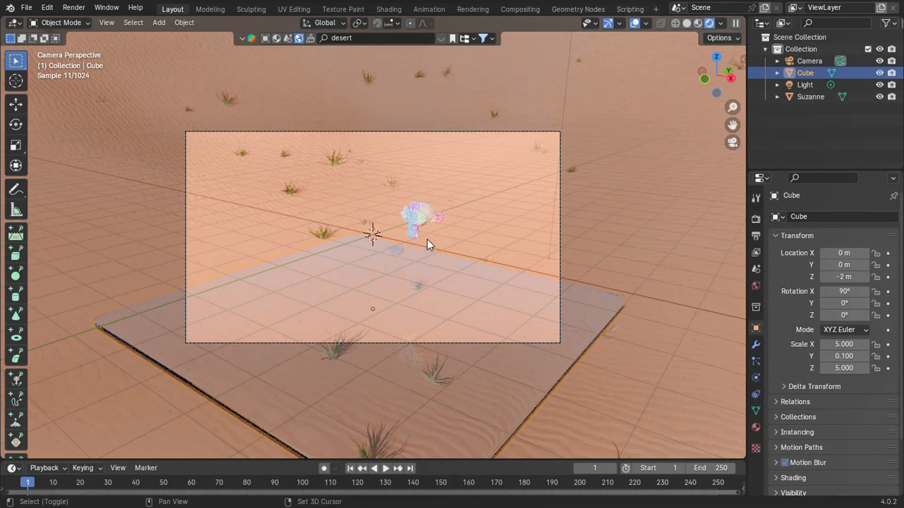
Add an enlarged UV sphere, an Icosphere and a cone above the flat pane with snapping enabled, placing the cone at X 1 m, Z -1 m.
{"action": "key", "text": "shift+a"}
{"action": "mouse_move", "coordinate": [427, 240]}
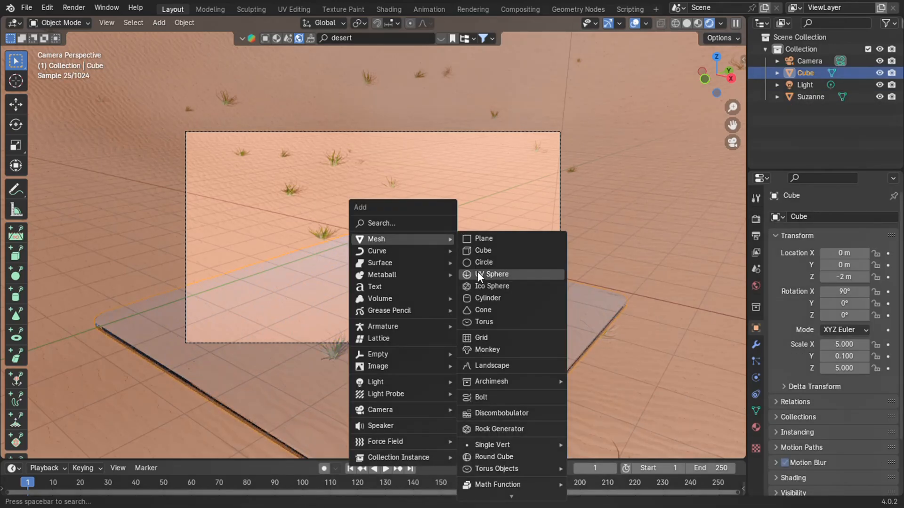
{"action": "left_click", "coordinate": [477, 272]}
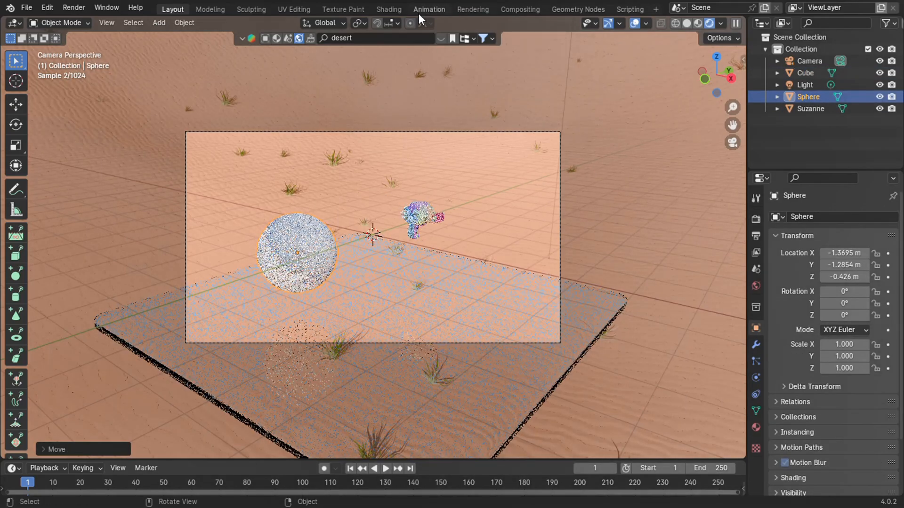
{"action": "left_click", "coordinate": [376, 22]}
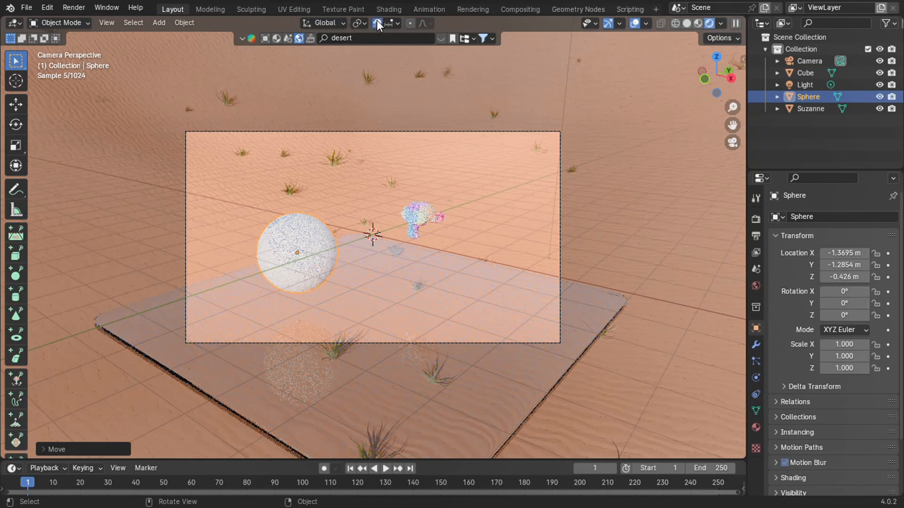
{"action": "key", "text": "g"}
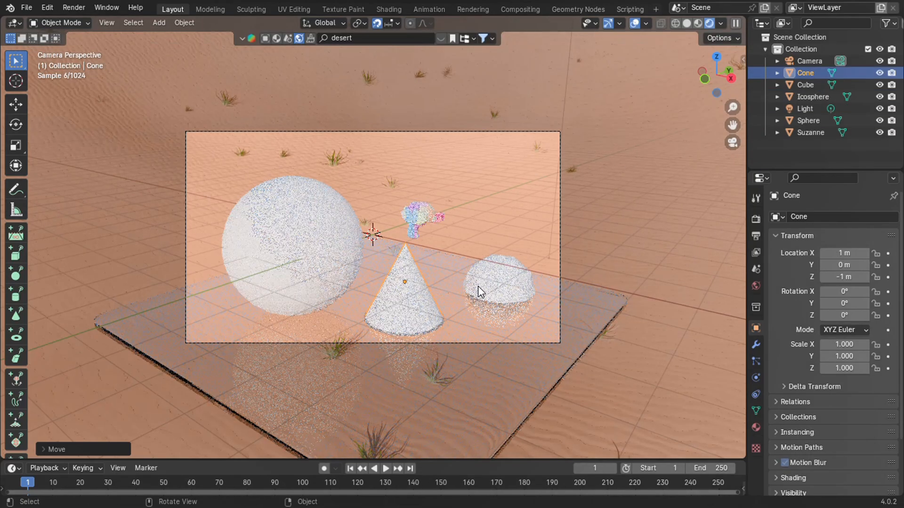
Assign the existing Glass material to the monkey, cone, Icosphere and sphere.
{"action": "left_click", "coordinate": [421, 216]}
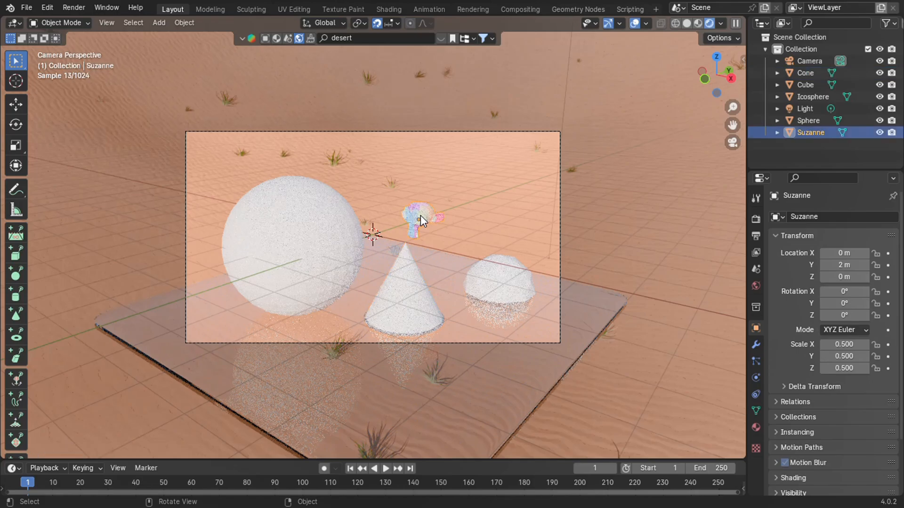
{"action": "left_click", "coordinate": [756, 427]}
{"action": "left_click", "coordinate": [783, 269]}
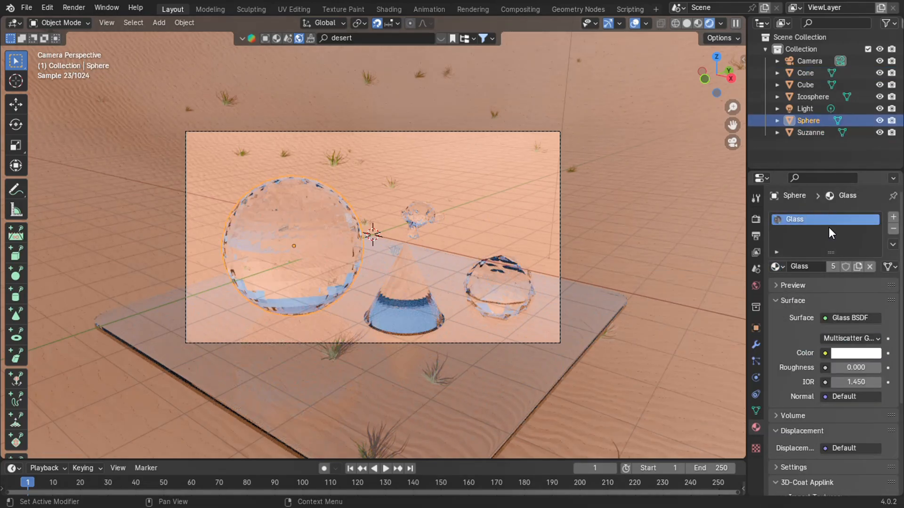